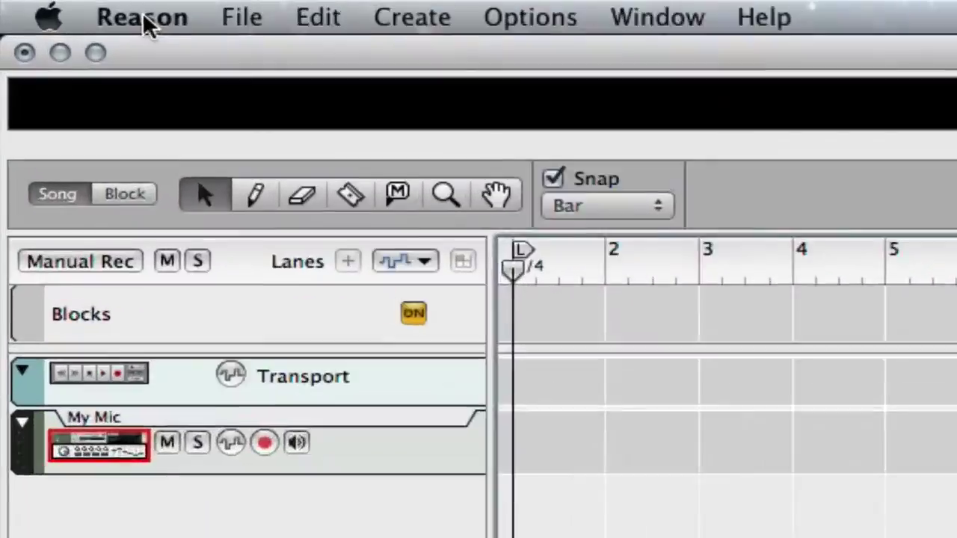
# Enable the Eleven Rack's Output 3 / Output 4 pair in Audio preferences, giving 4 of 6 active outputs.
pyautogui.click(46, 6)
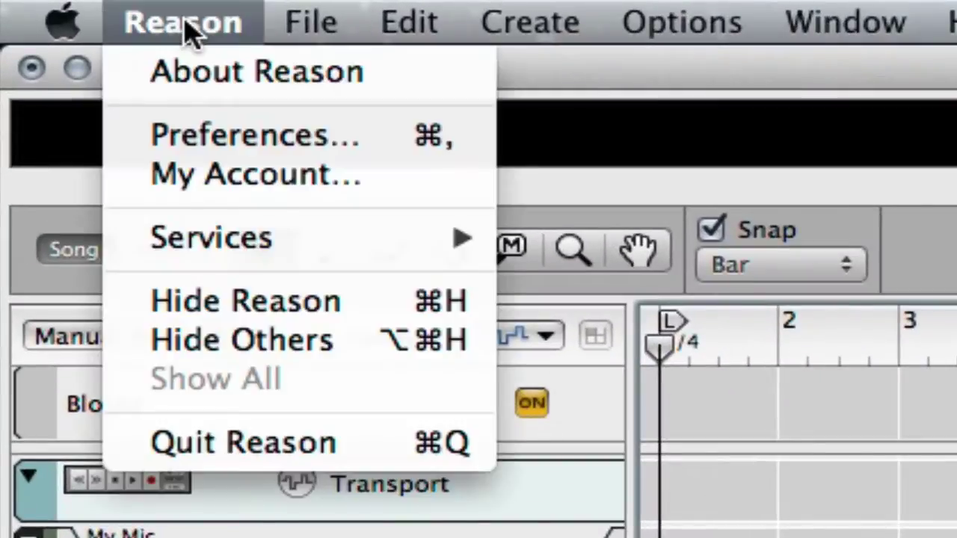
pyautogui.click(198, 145)
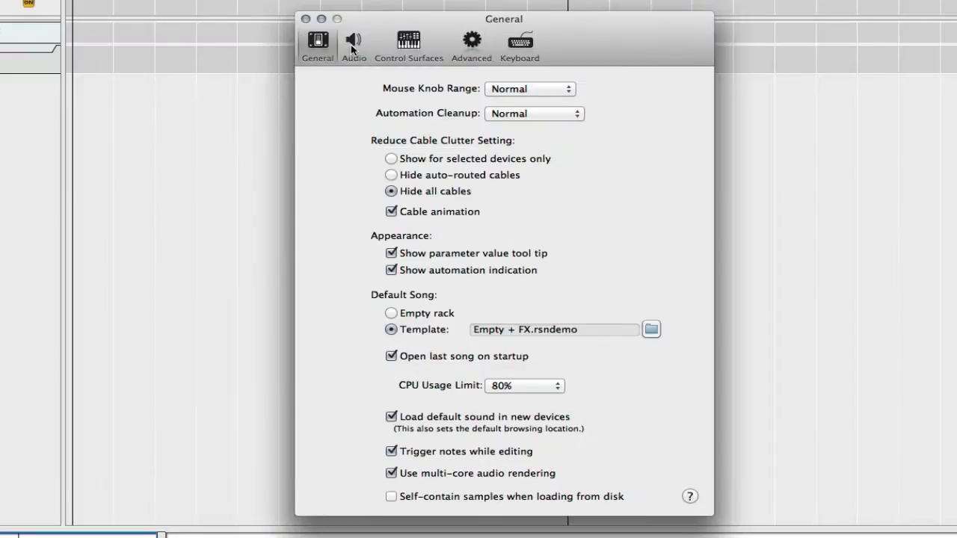
pyautogui.click(355, 44)
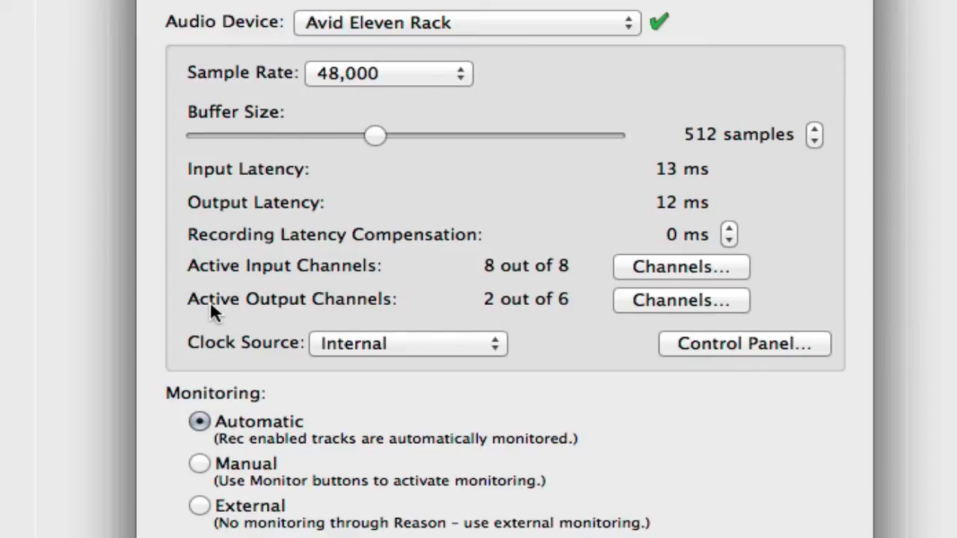
pyautogui.click(678, 299)
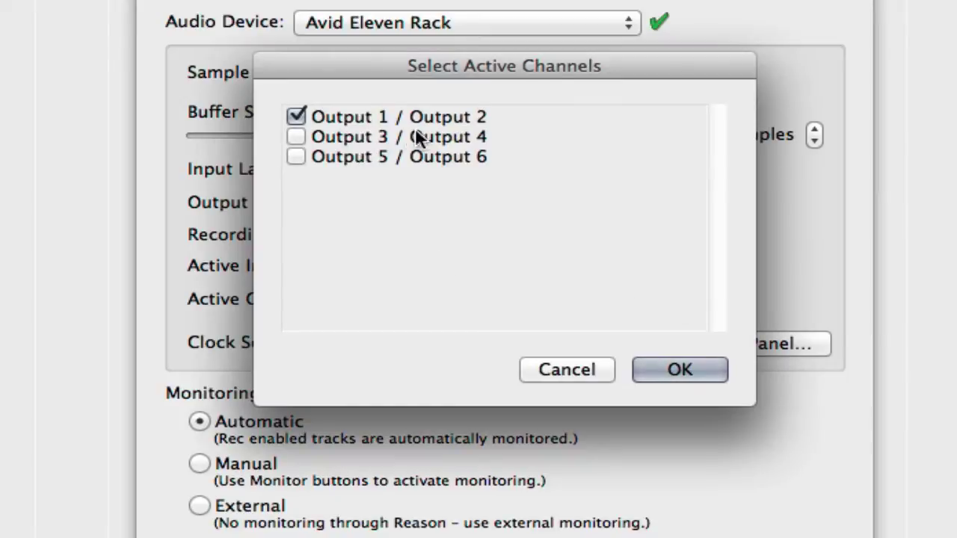
pyautogui.click(295, 137)
pyautogui.click(683, 371)
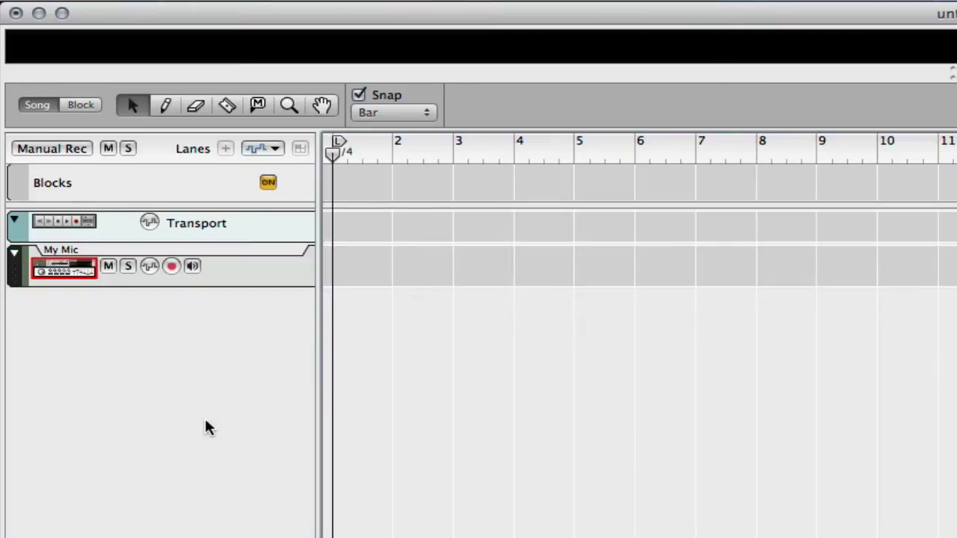
# Add two new audio tracks with Cmd+T and record-arm Audio Track 1 on Eleven Rack Input 1.
pyautogui.press('super+t')
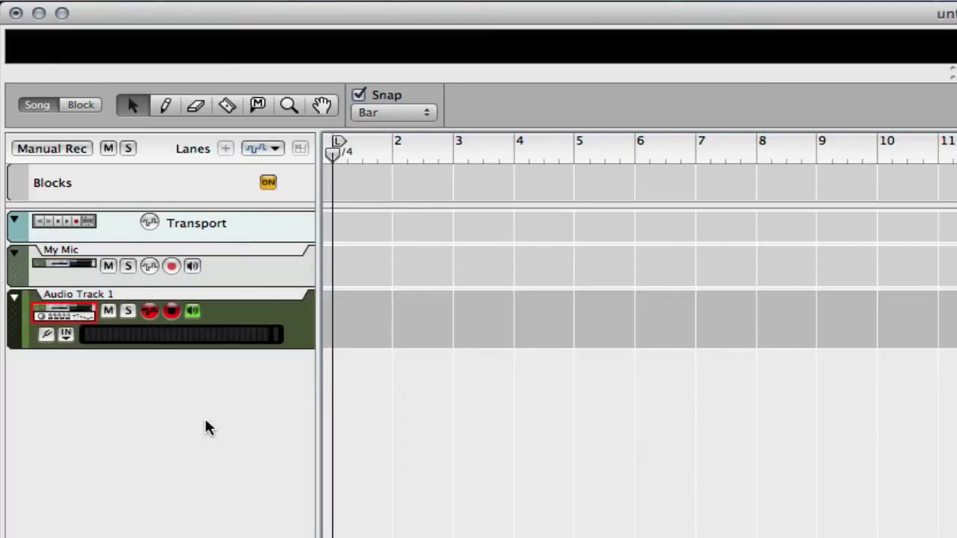
pyautogui.press('super+t')
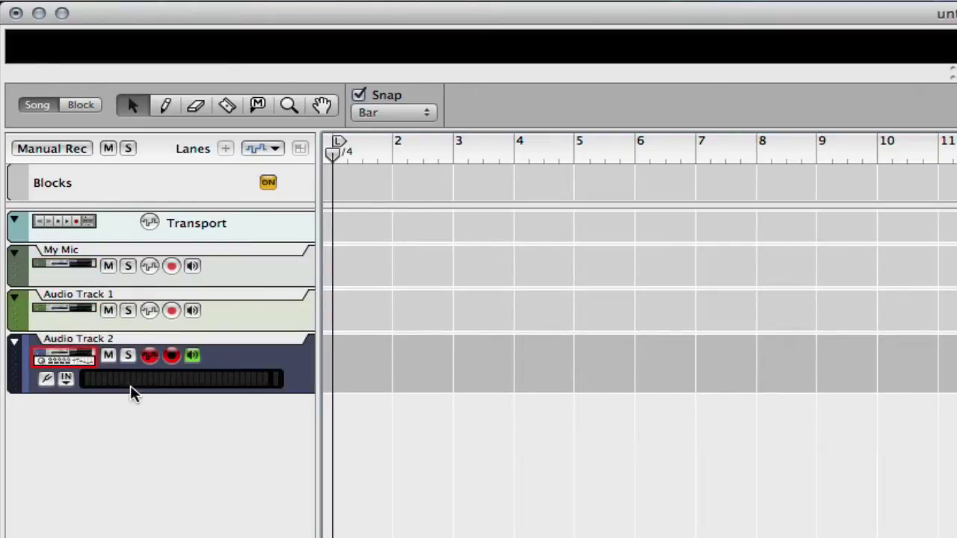
pyautogui.click(172, 311)
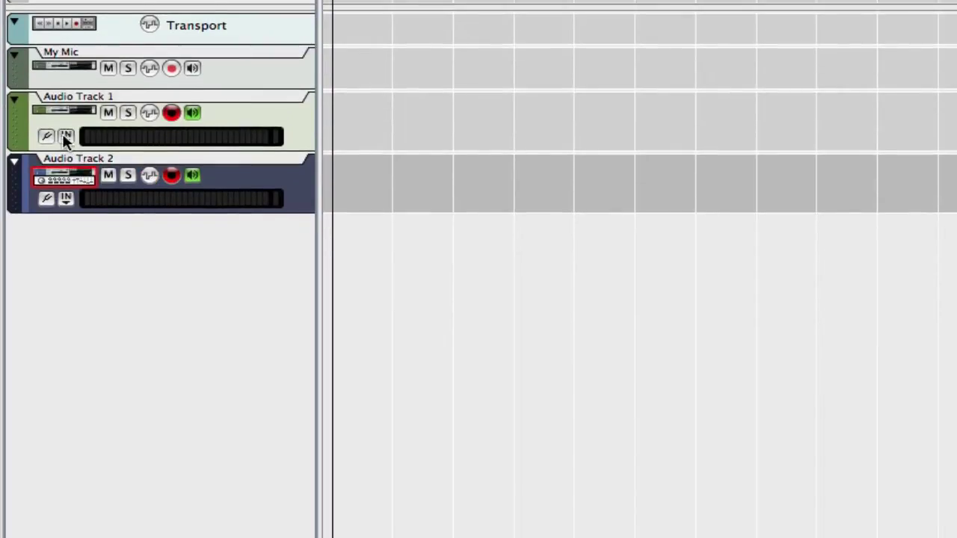
pyautogui.click(65, 333)
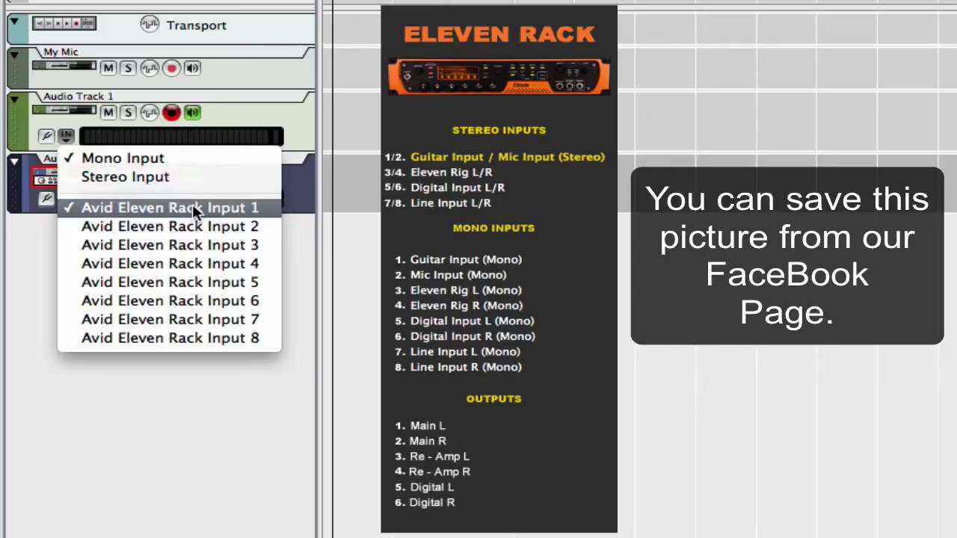
# Keep Audio Track 1 on Input 1, set Audio Track 2 to mono Eleven Rack Input 3, and toggle Track 1 monitoring.
pyautogui.click(192, 207)
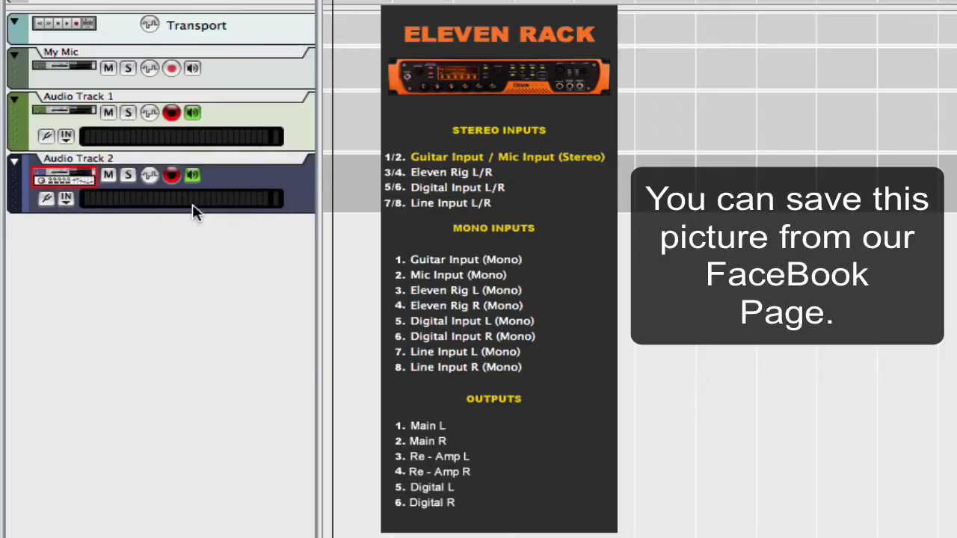
pyautogui.click(65, 199)
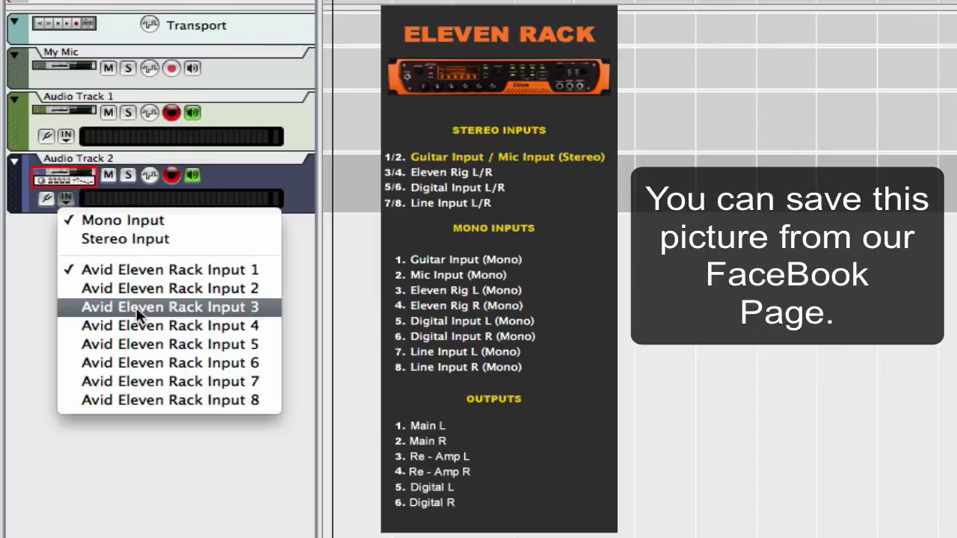
pyautogui.click(137, 240)
pyautogui.click(65, 199)
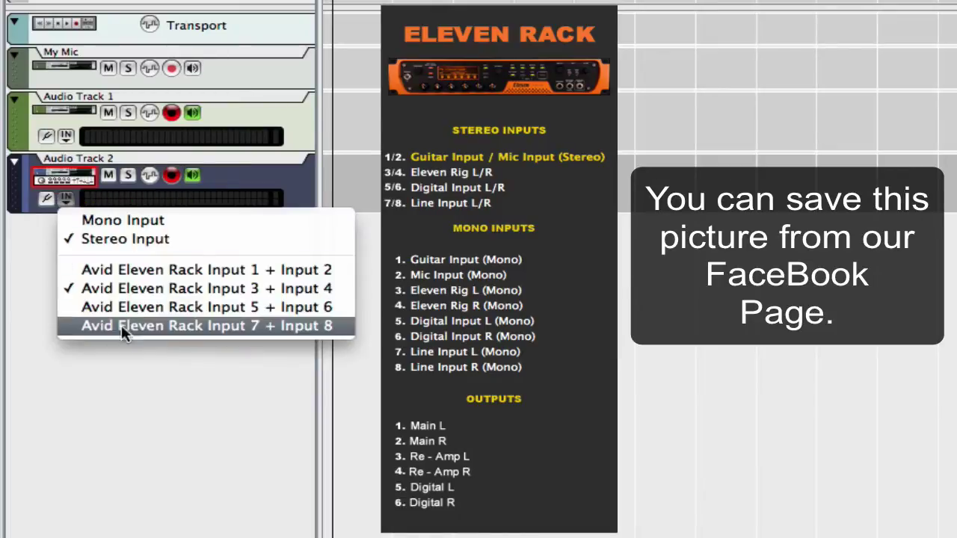
pyautogui.click(123, 220)
pyautogui.click(65, 199)
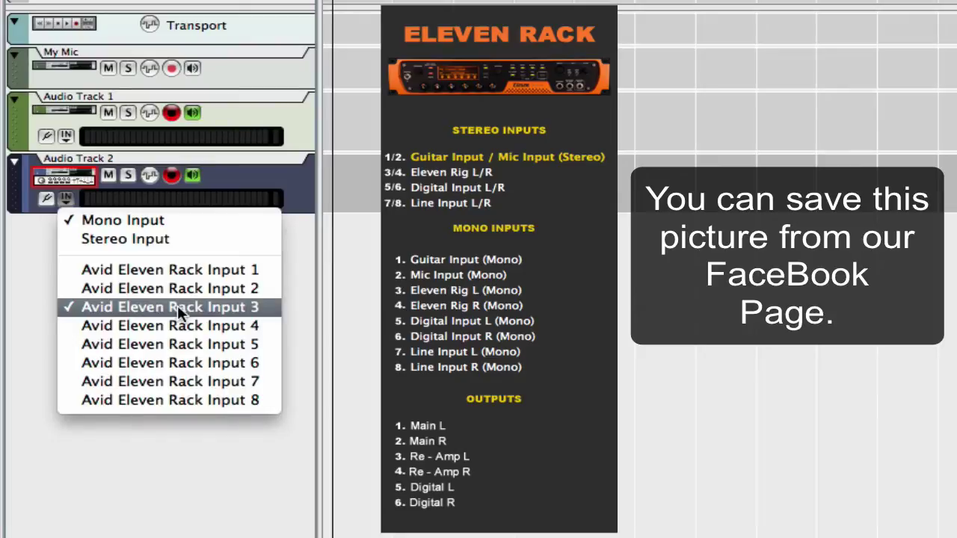
pyautogui.click(177, 307)
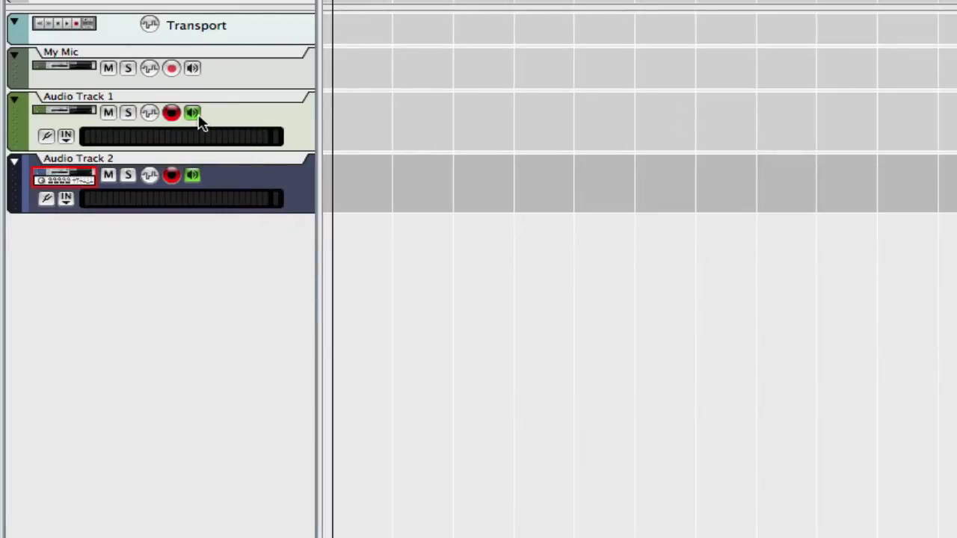
pyautogui.click(193, 113)
# Switch off Audio Track 1's green input monitoring button.
pyautogui.click(192, 113)
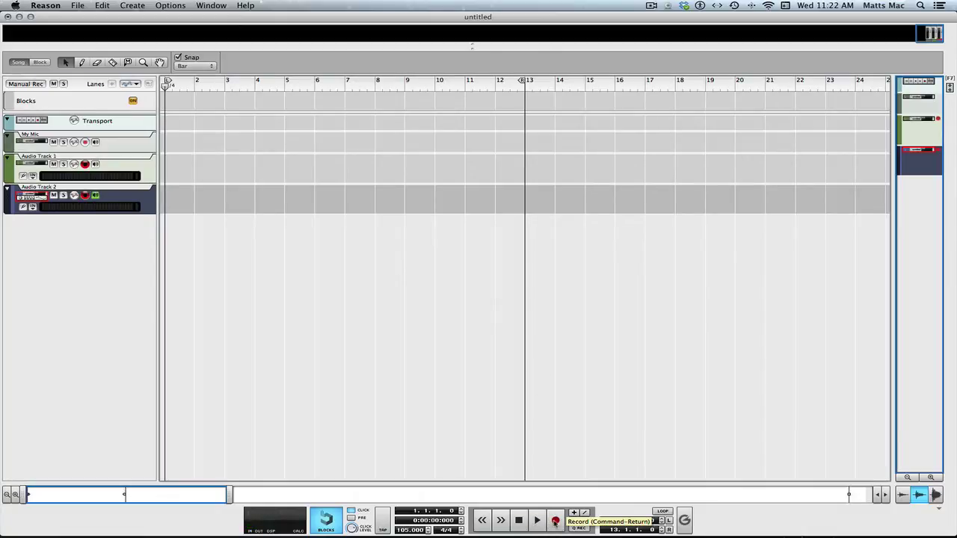
# Record both armed tracks from bar 1 to about bar 11, then stop.
pyautogui.click(555, 521)
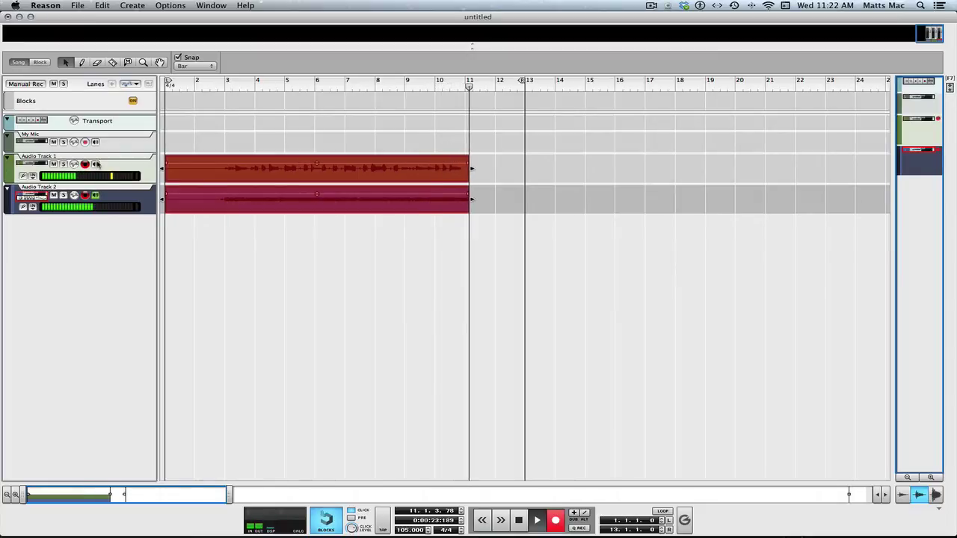
pyautogui.press('space')
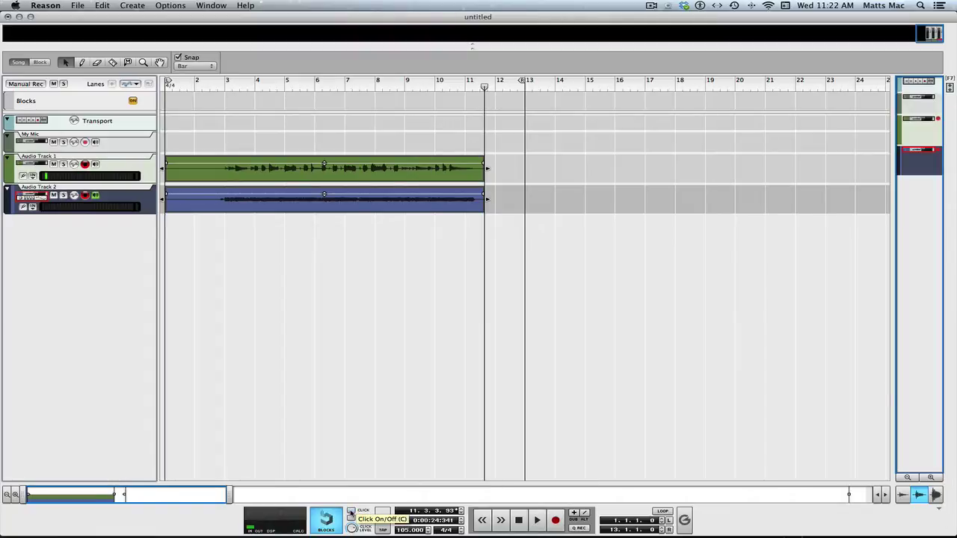
# Disarm both audio tracks, solo Audio Track 1 and return the playhead to the song start.
pyautogui.click(85, 165)
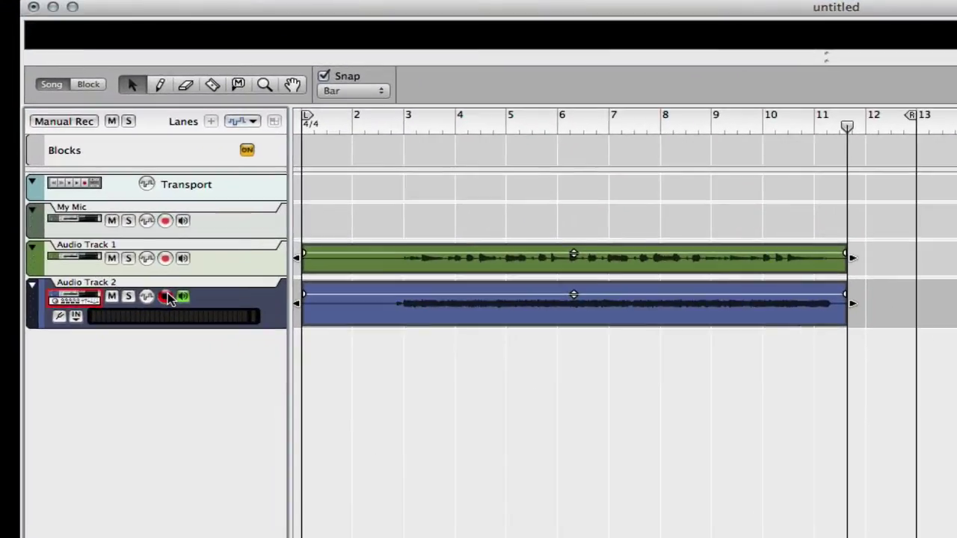
pyautogui.click(84, 186)
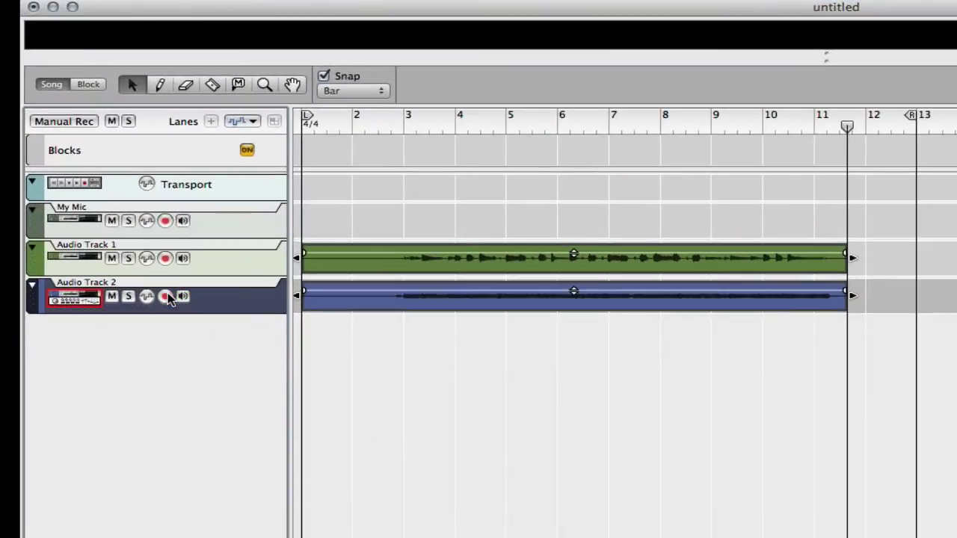
pyautogui.click(128, 258)
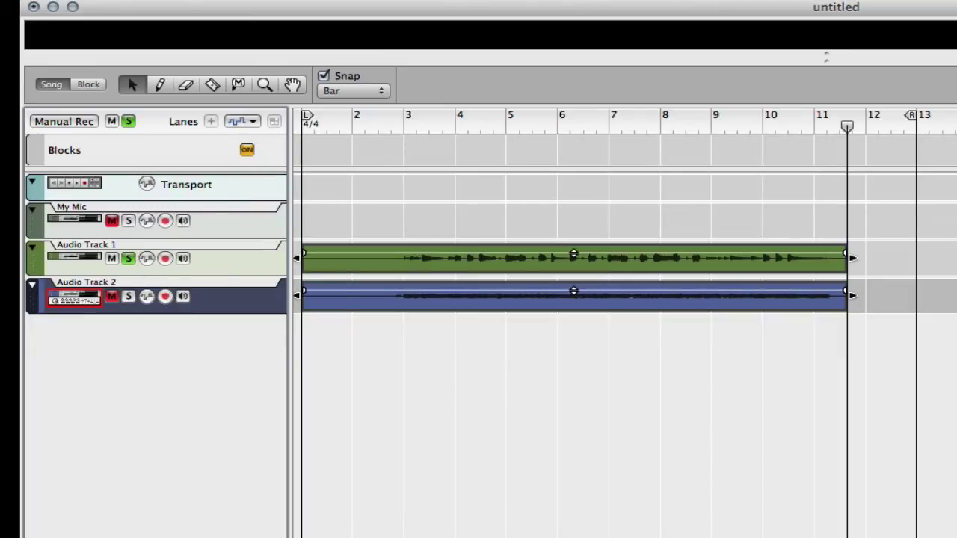
pyautogui.press('Return')
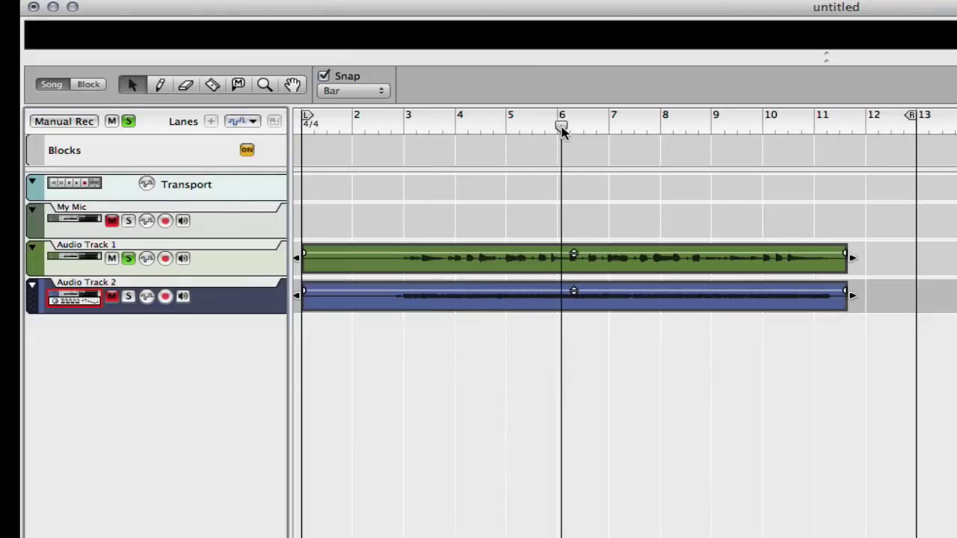
# Select and drag the recorded clips, deselect them, then stop playback and select all clips.
pyautogui.press('super+a')
pyautogui.moveTo(561, 129); pyautogui.dragTo(89, 160)
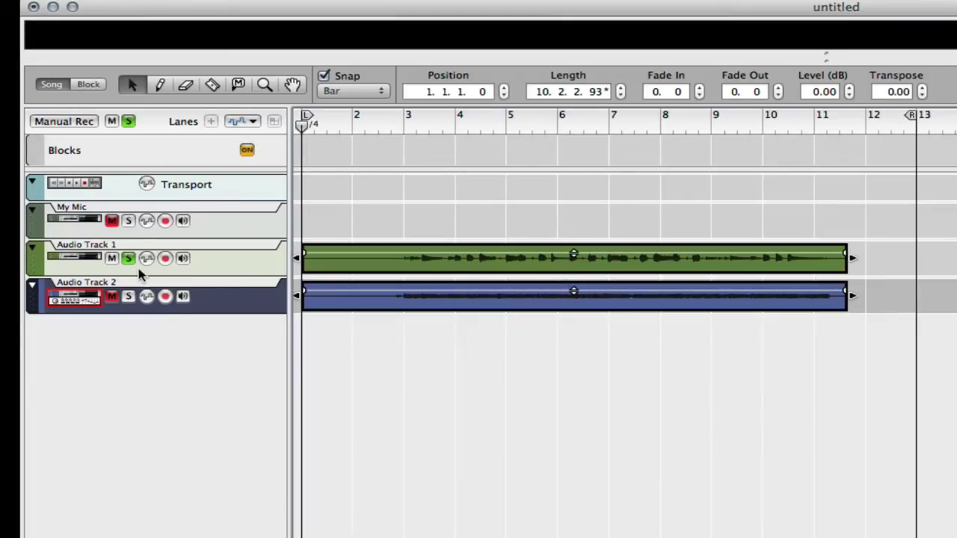
pyautogui.click(164, 400)
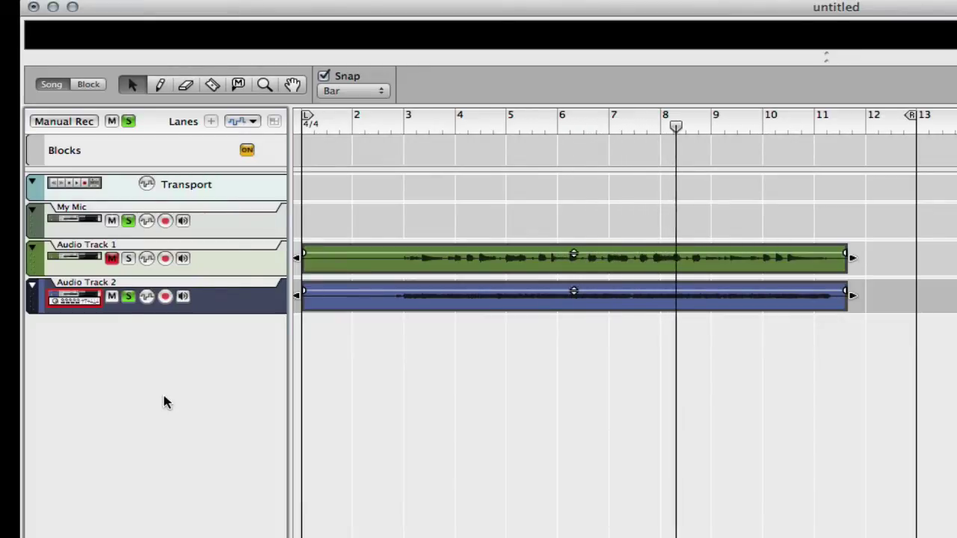
pyautogui.press('space')
pyautogui.press('super+a')
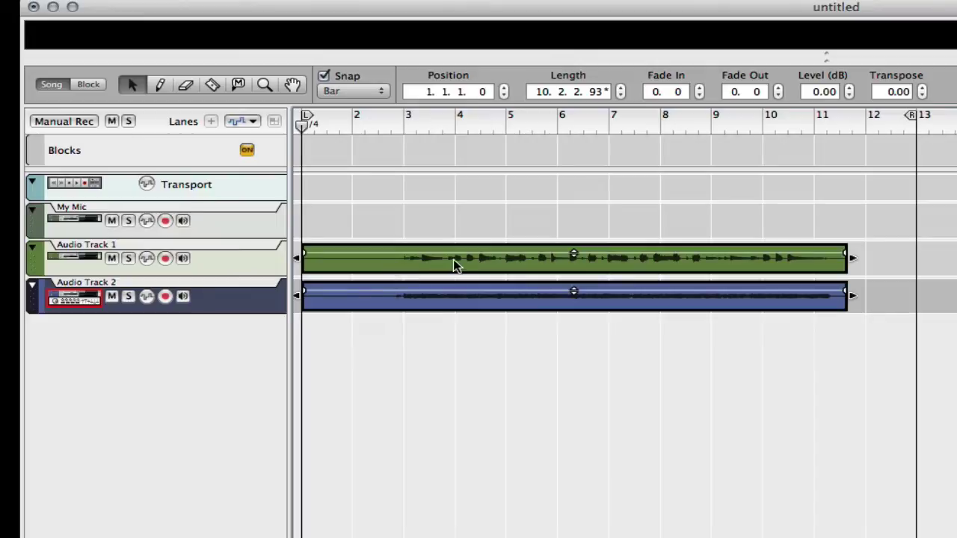
# Rename the green Audio Track 1 in the track list to 'DRY'.
pyautogui.doubleClick(93, 245)
pyautogui.write('DRY')
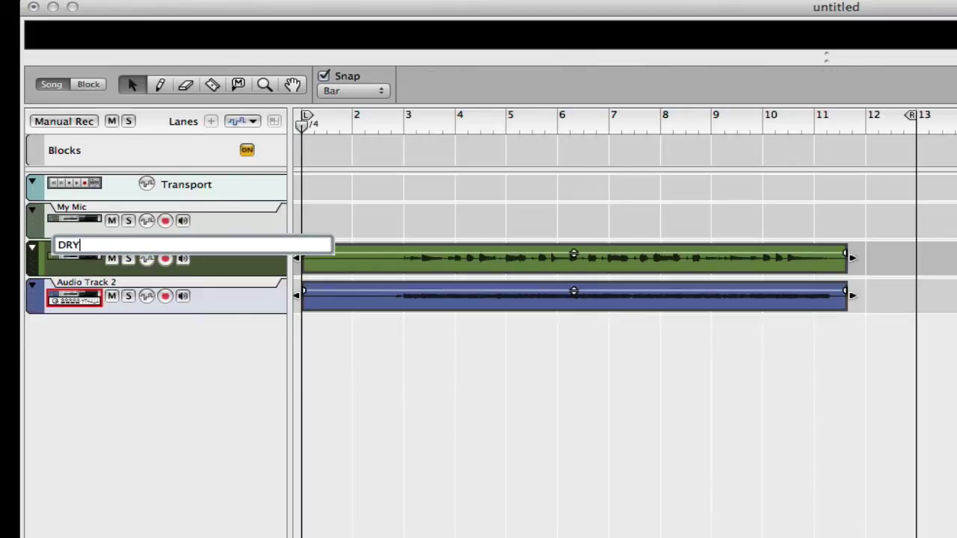
pyautogui.press('Return')
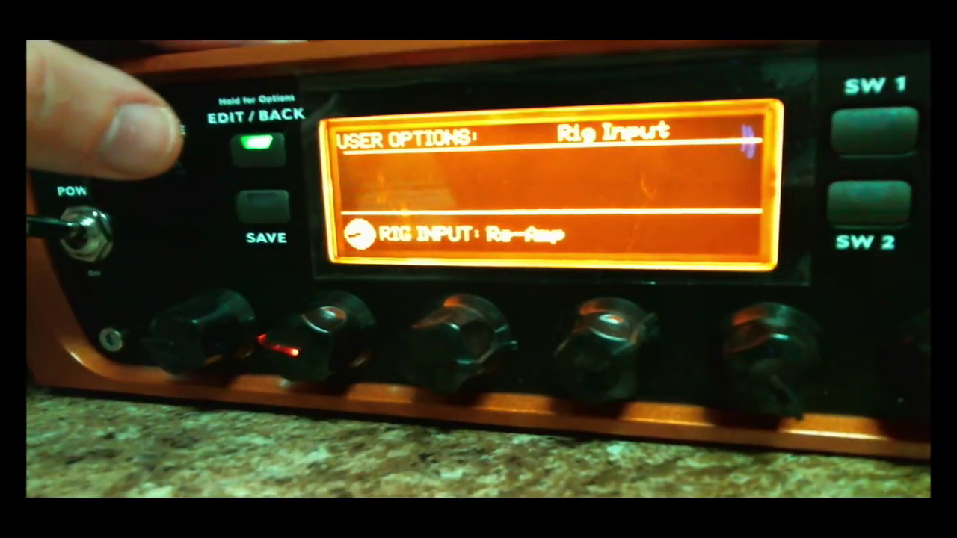
# Set the Eleven Rack's Rig Input user option to Re-Amp and return to the home screen.
pyautogui.click(273, 145)
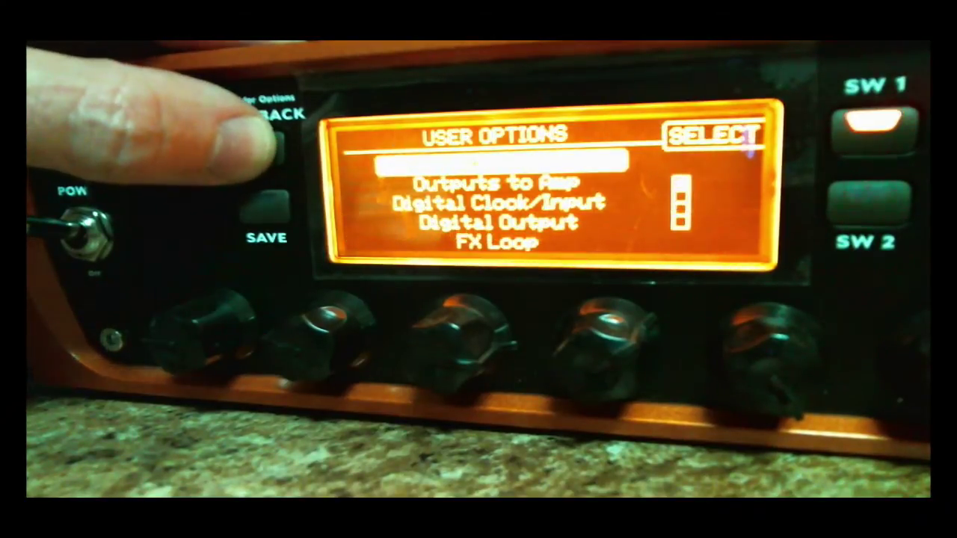
pyautogui.click(273, 146)
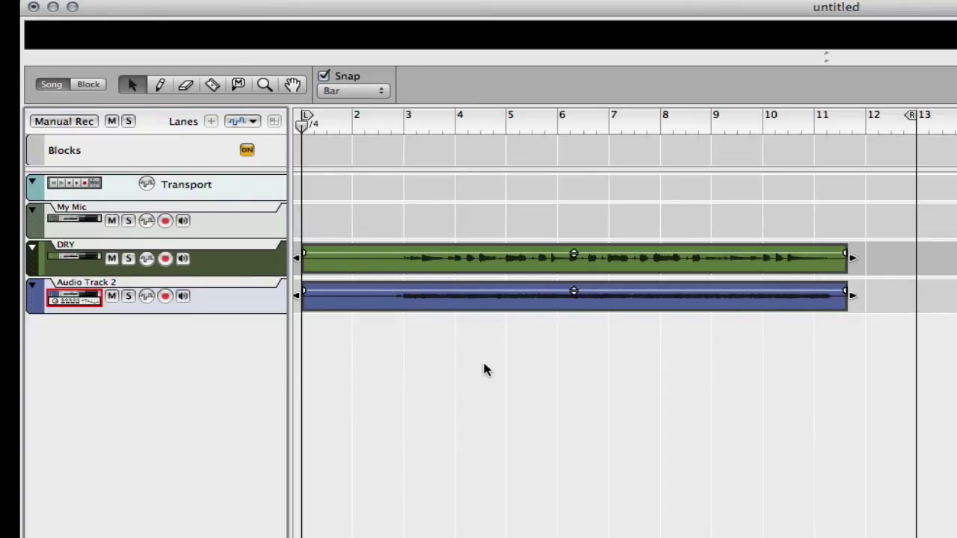
# In the flipped rack, patch DRY's Direct Out to the Hardware Interface's Audio Output 3.
pyautogui.press('F6')
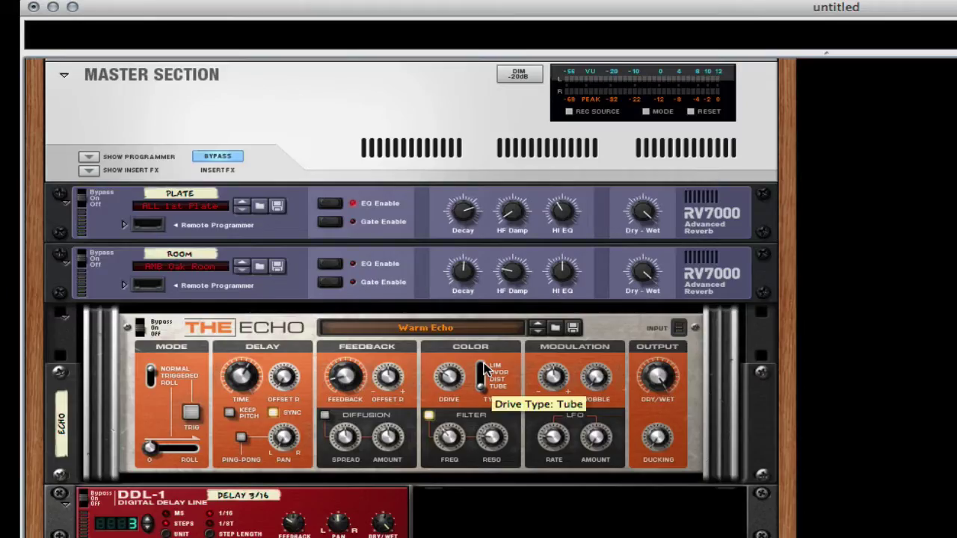
pyautogui.scroll(3, 239, 144)
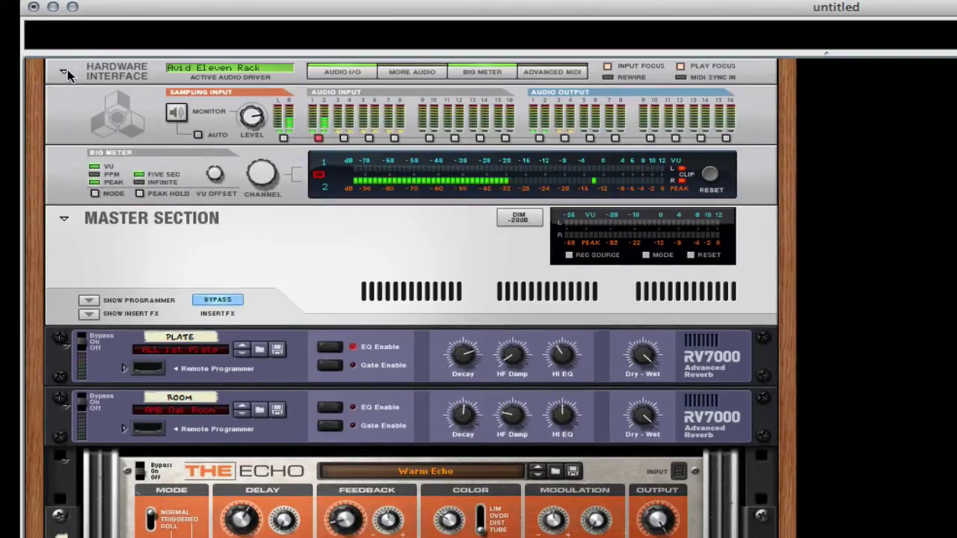
pyautogui.press('Tab')
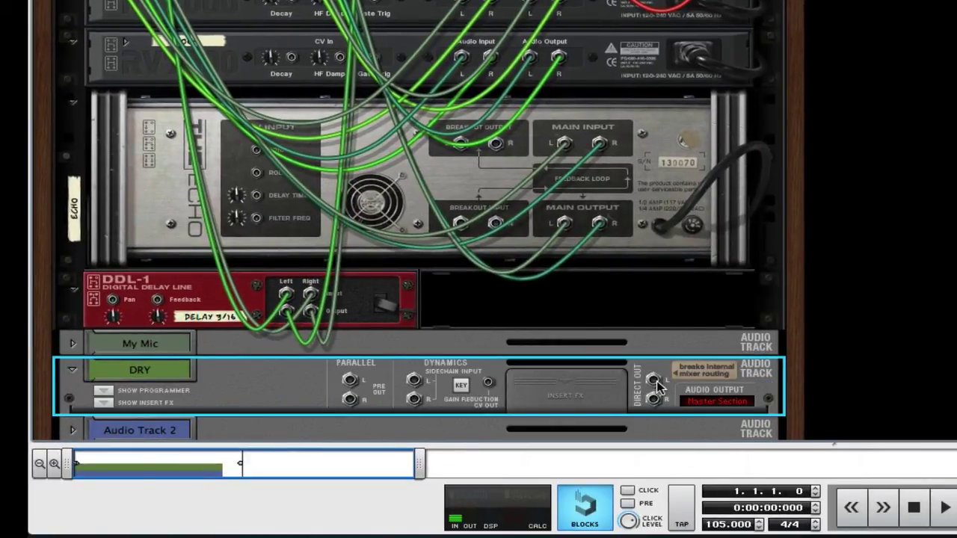
pyautogui.moveTo(656, 385); pyautogui.dragTo(554, 32)
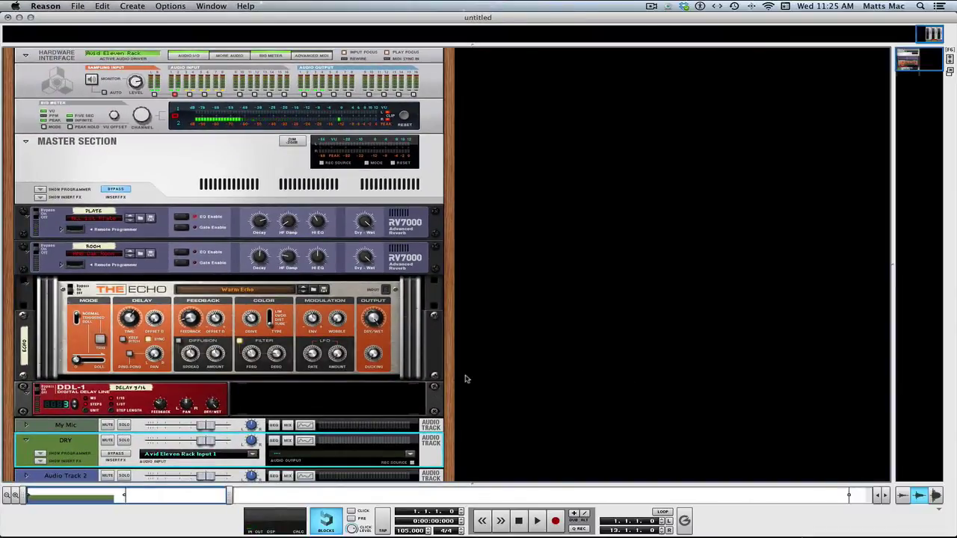
pyautogui.press('F7')
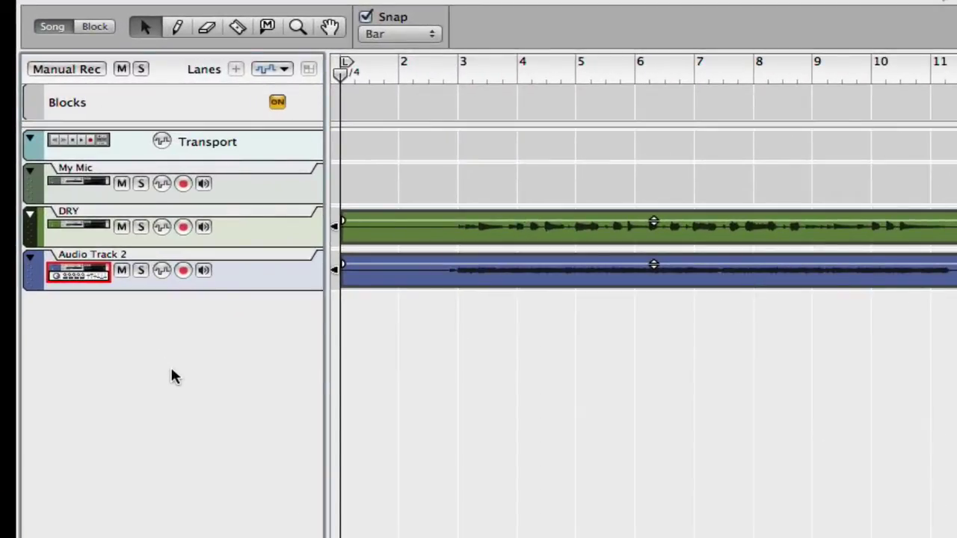
# Add a new audio track with stereo input from Avid Eleven Rack Input 3 + Input 4.
pyautogui.press('super+t')
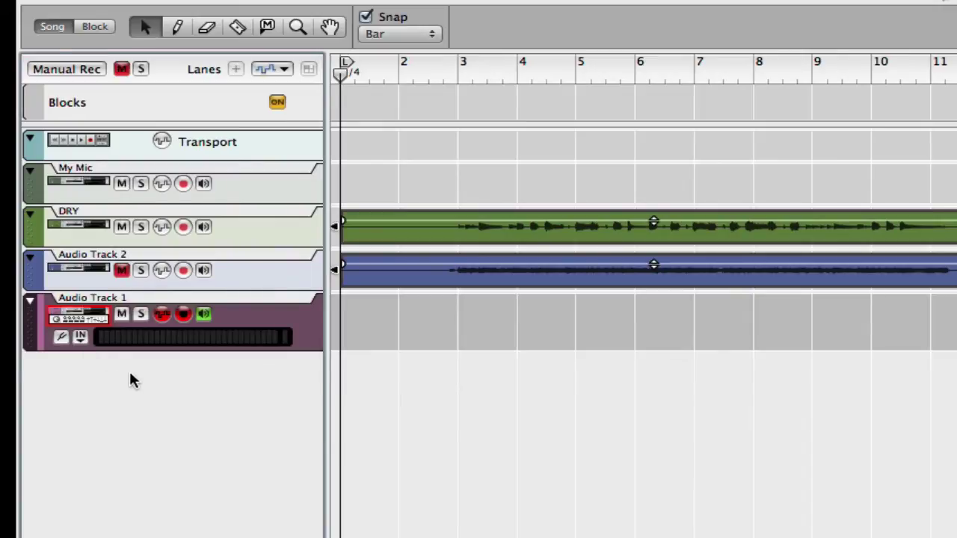
pyautogui.click(81, 337)
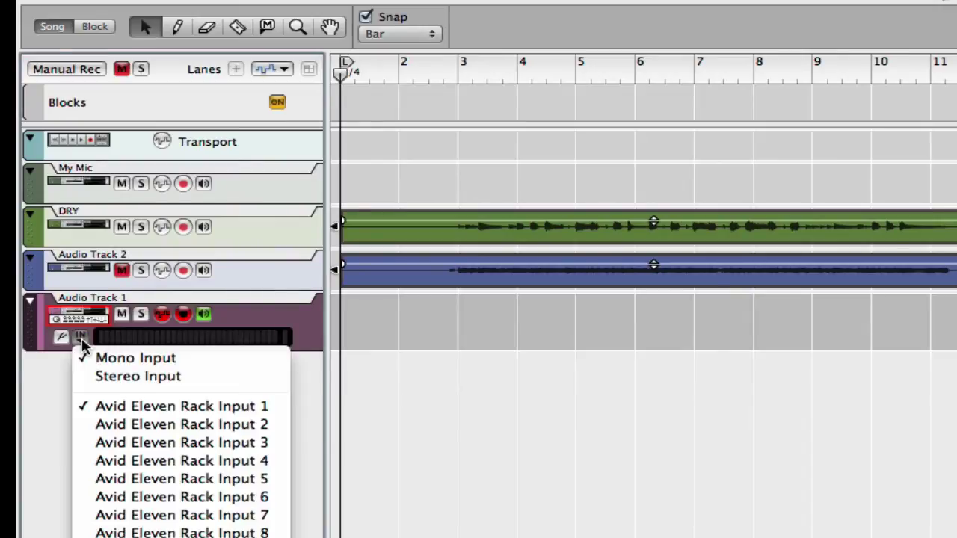
pyautogui.click(121, 376)
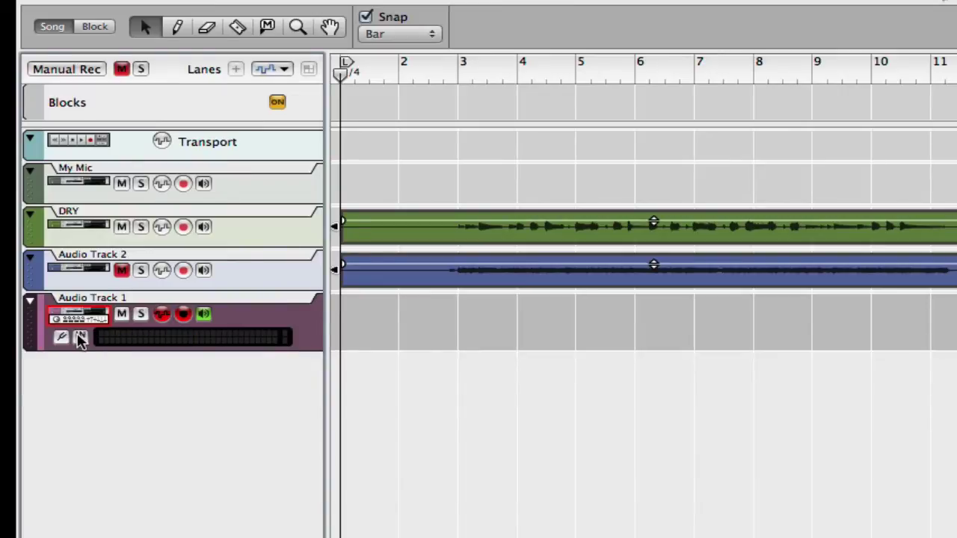
pyautogui.click(81, 338)
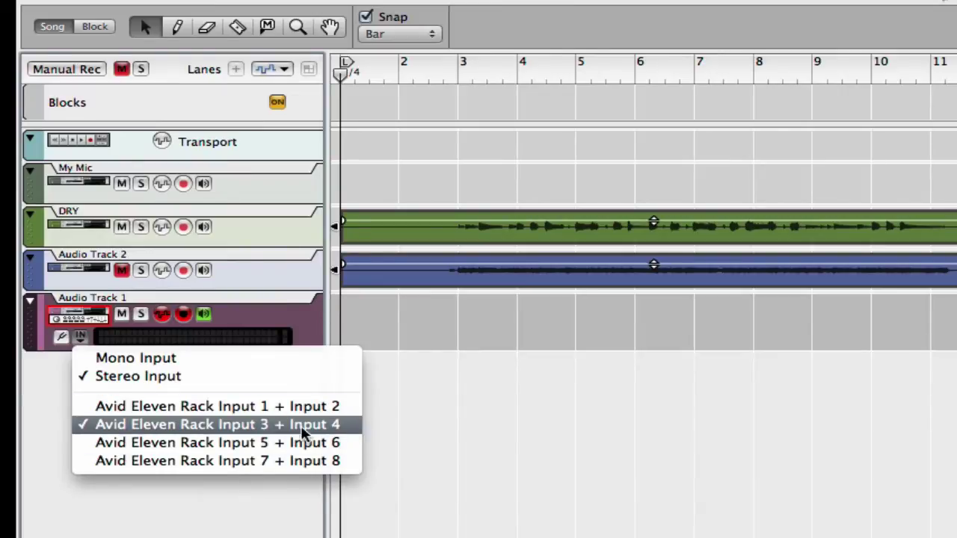
pyautogui.click(433, 438)
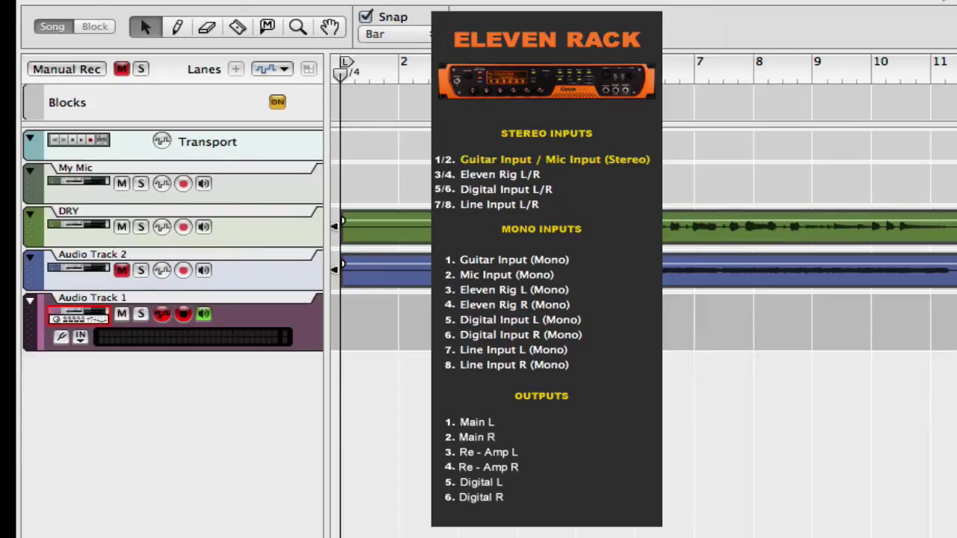
# Select all clips and start the song from bar 3 so Audio Track 1 meters the returning DRY signal.
pyautogui.press('super+a')
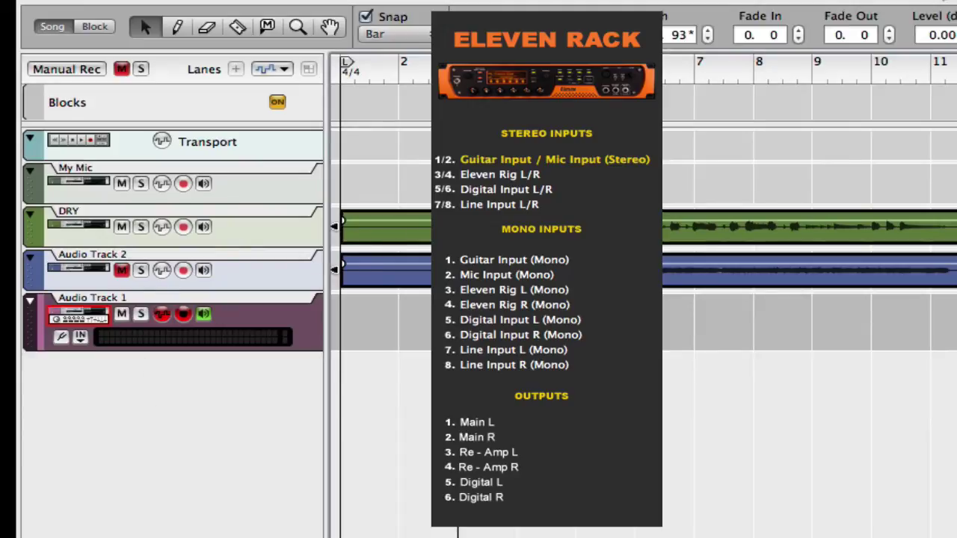
pyautogui.click(441, 75)
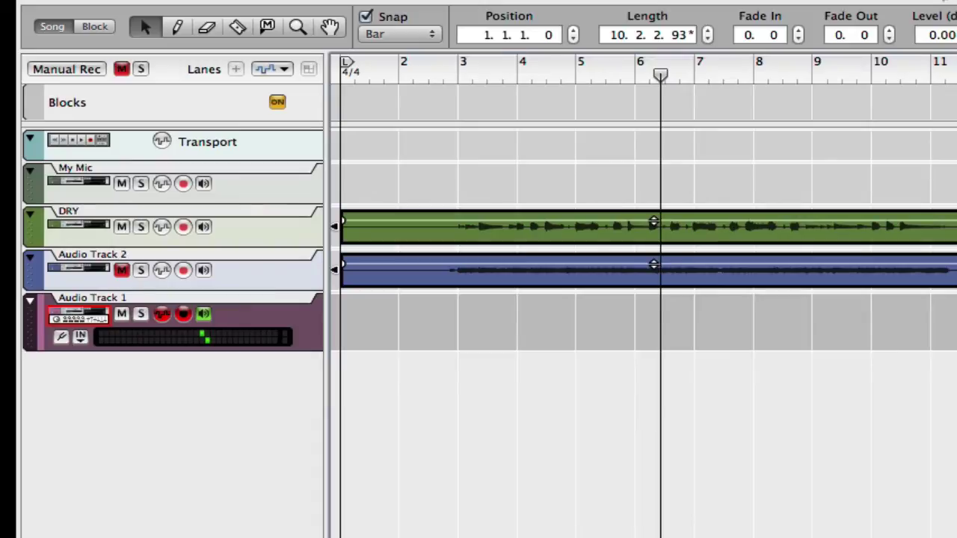
# Play the song from bar 3 and stop just before bar 9, watching Audio Track 1's meter.
pyautogui.click(458, 66)
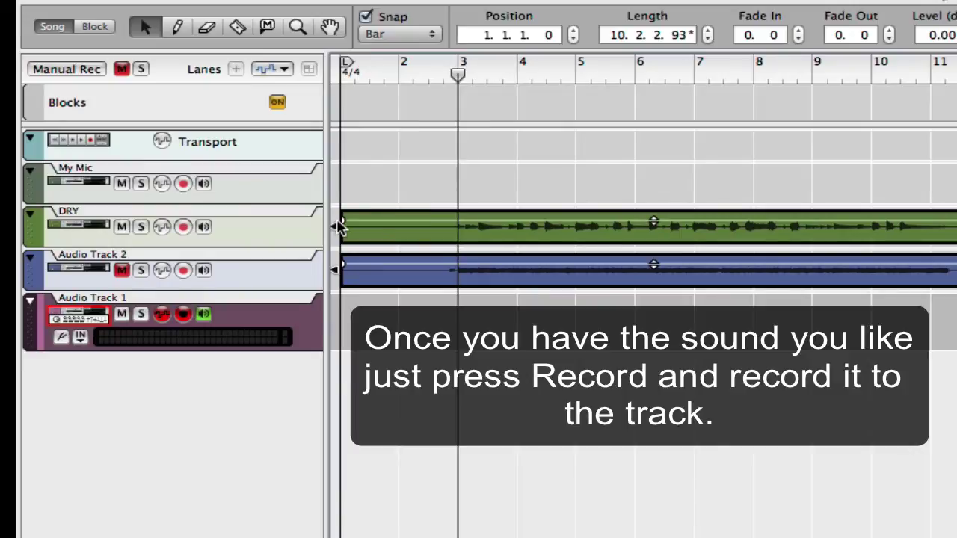
pyautogui.press('space')
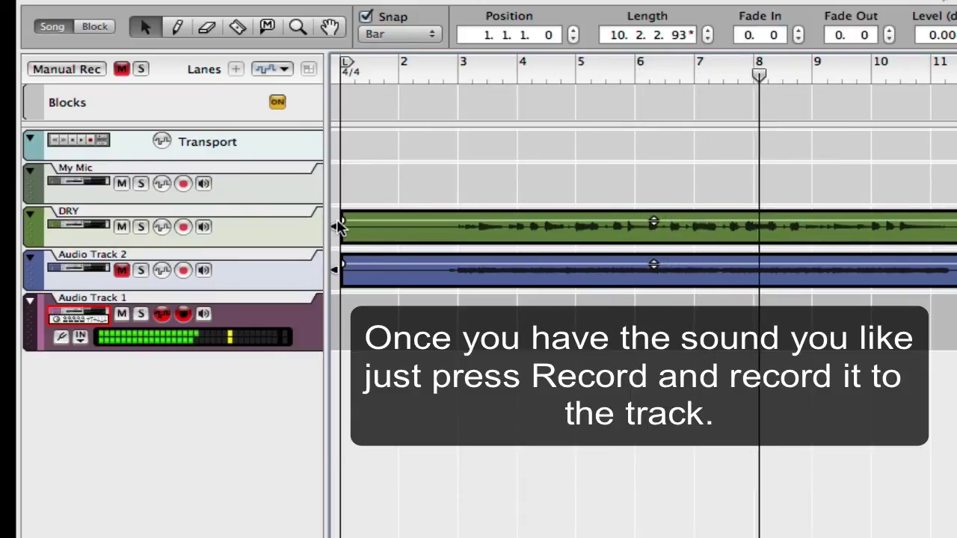
pyautogui.press('space')
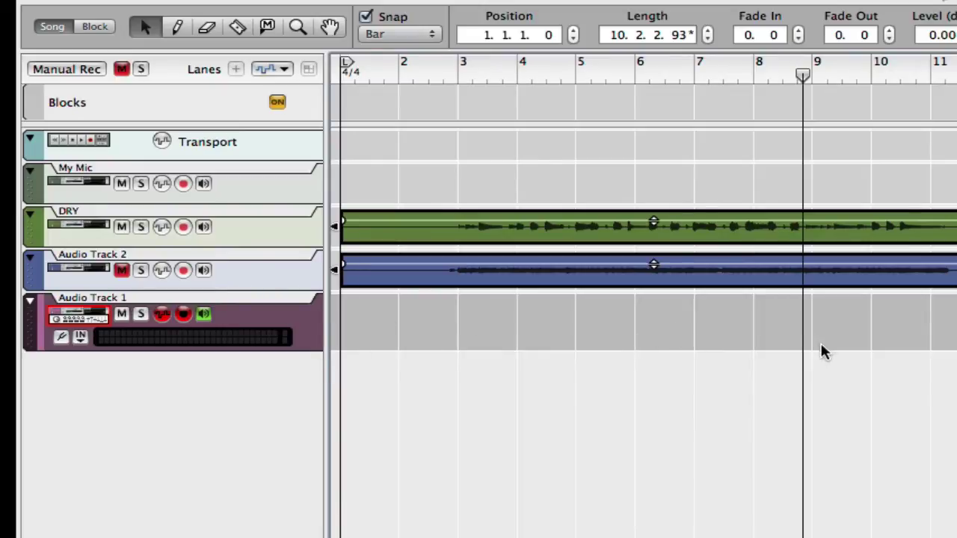
# Drag the song position marker back to bar 1.
pyautogui.moveTo(805, 72); pyautogui.dragTo(339, 90)
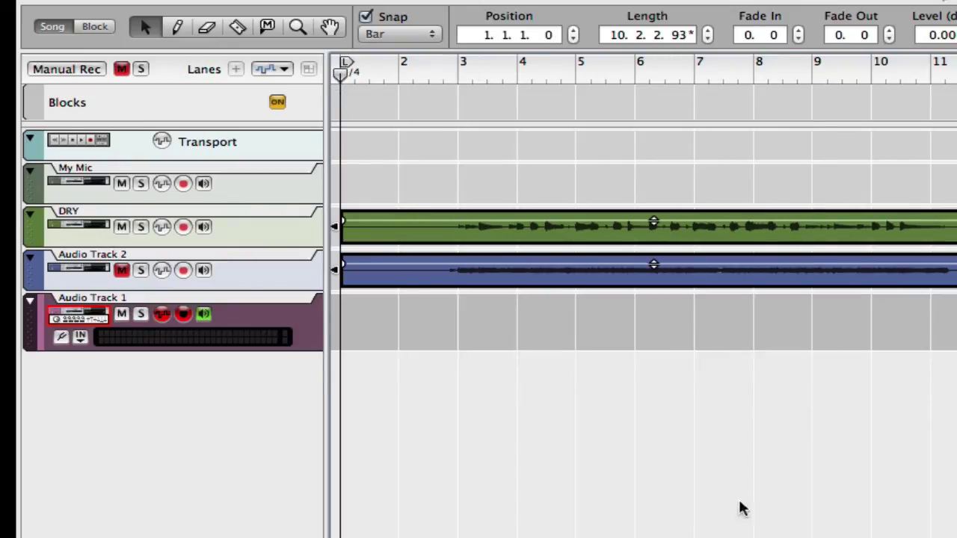